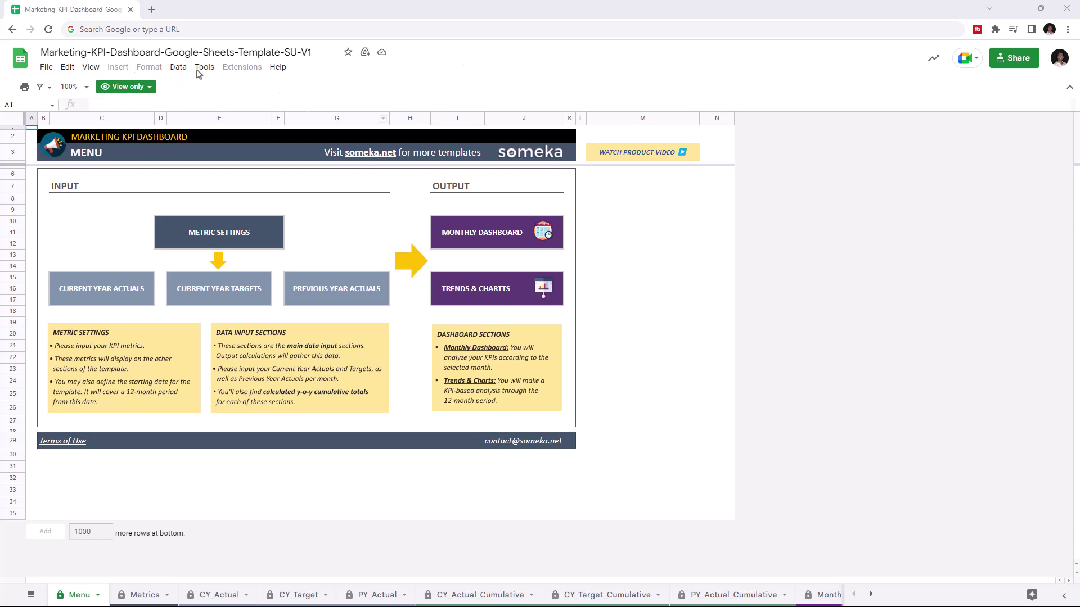
Step: Start a copy of the KPI dashboard template and select the 'Copy of ' prefix in its name
{"action": "left_click", "coordinate": [47, 67]}
{"action": "left_click", "coordinate": [81, 141]}
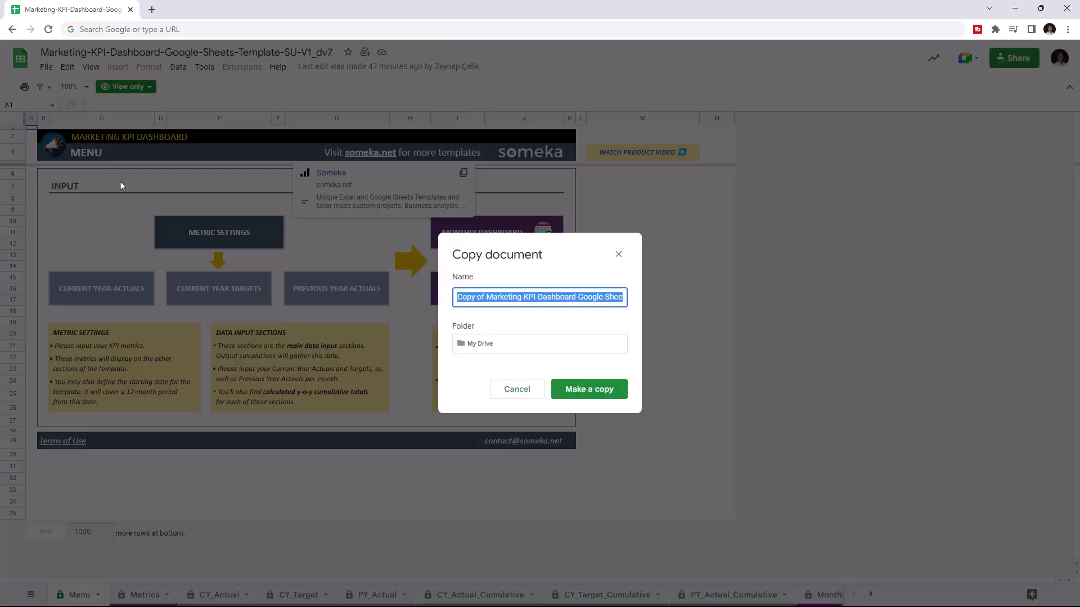
{"action": "left_click", "coordinate": [489, 300]}
{"action": "left_click_drag", "start_coordinate": [487, 300], "coordinate": [438, 305]}
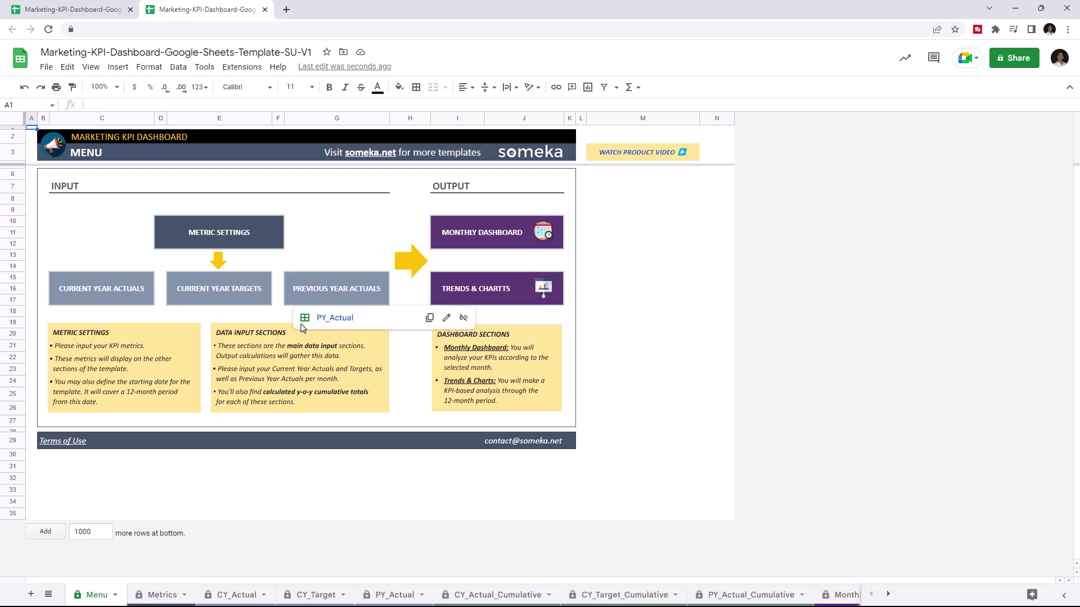
Step: Browse the Metrics, CY_Actual, CY_Target and PY_Actual sheets, then return to the Menu
{"action": "left_click", "coordinate": [163, 594]}
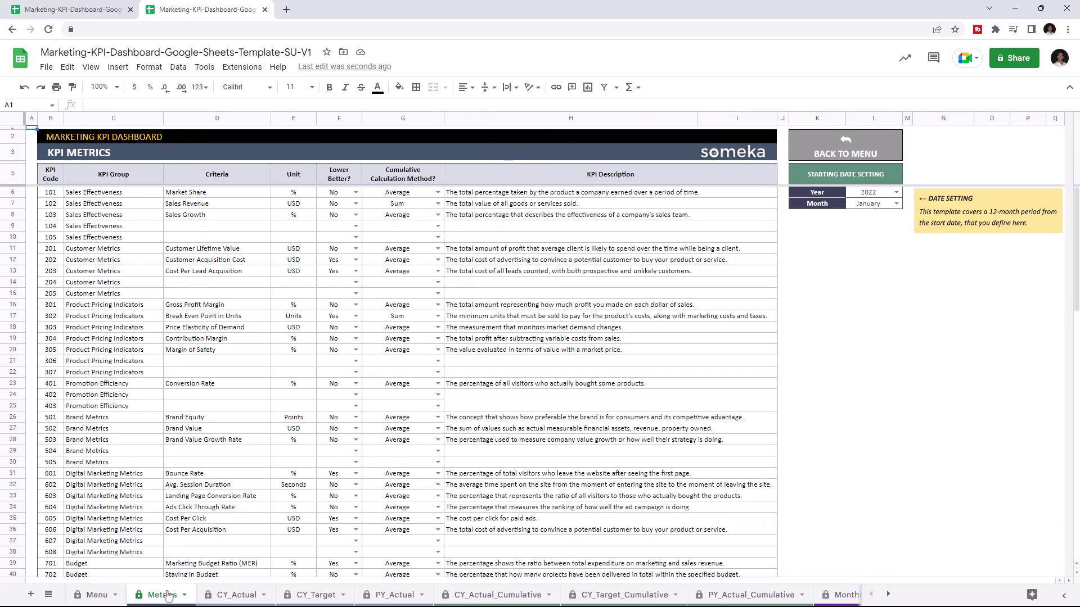
{"action": "left_click", "coordinate": [236, 594]}
{"action": "left_click", "coordinate": [304, 596]}
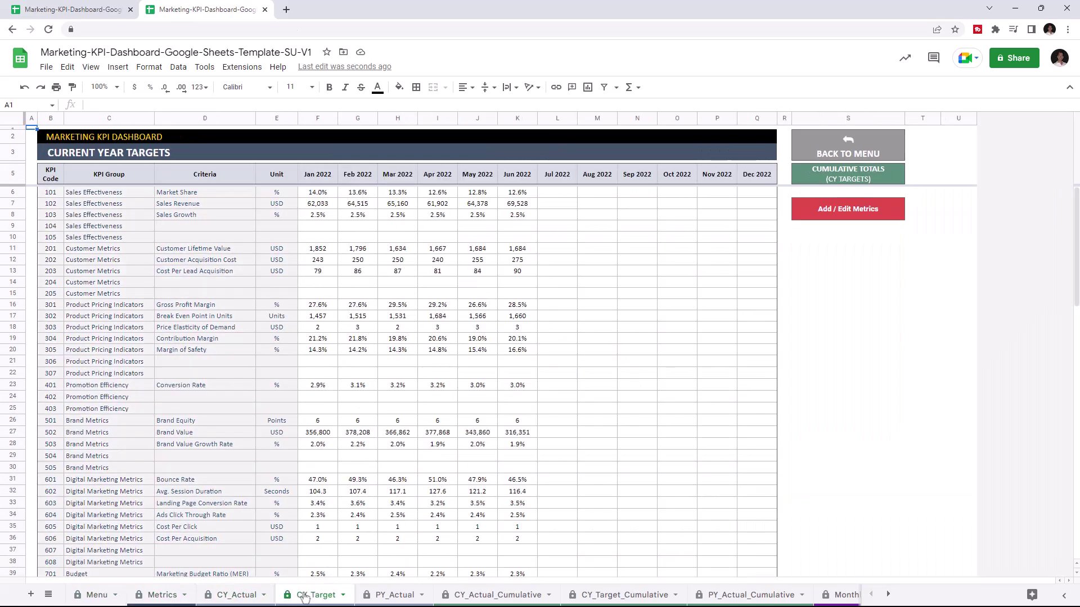
{"action": "left_click", "coordinate": [388, 596]}
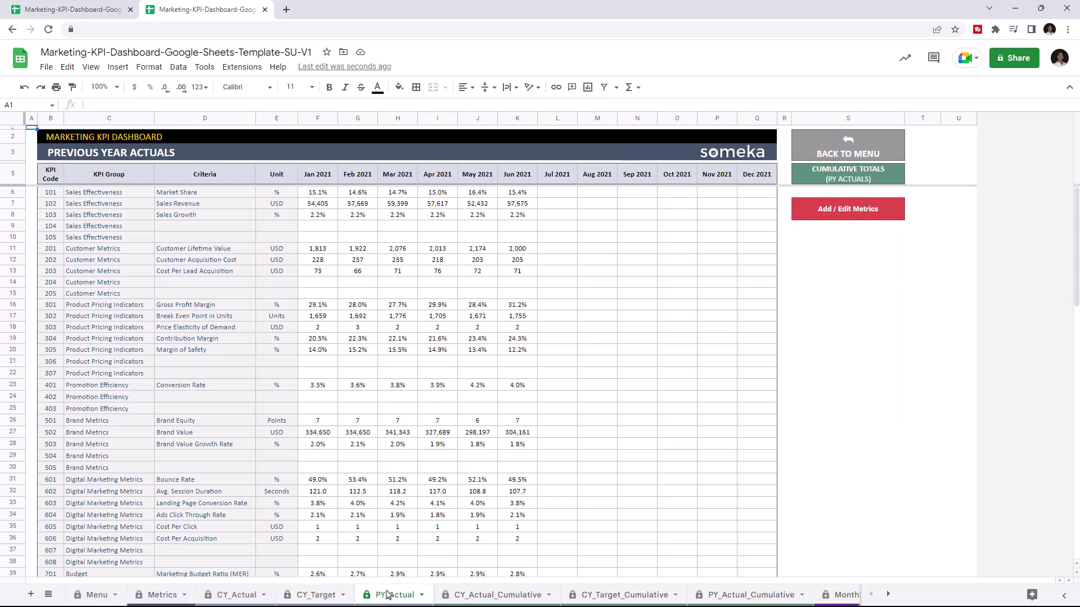
{"action": "left_click", "coordinate": [104, 600]}
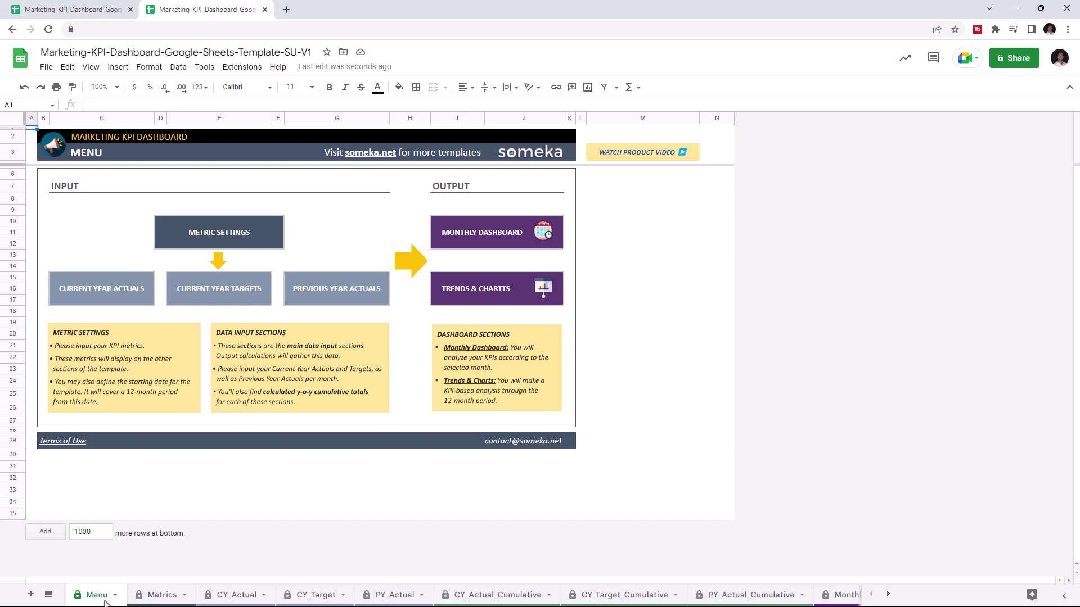
Step: Follow the MONTHLY DASHBOARD link to Monthly_Analysis, then view the KPI_Analysis trends sheet
{"action": "left_click", "coordinate": [486, 234]}
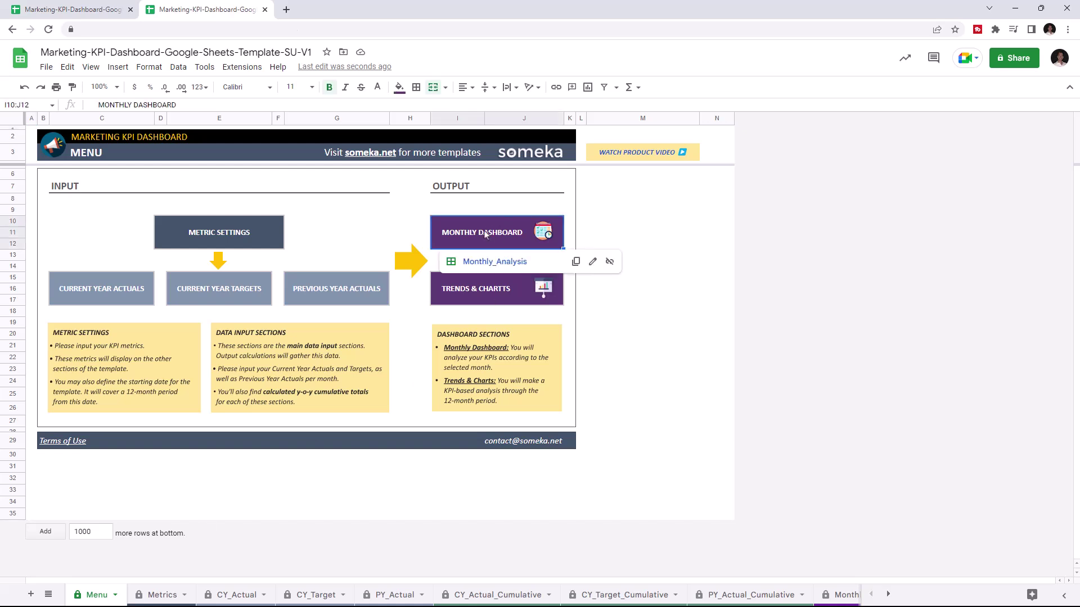
{"action": "left_click", "coordinate": [484, 263]}
{"action": "left_click", "coordinate": [718, 592]}
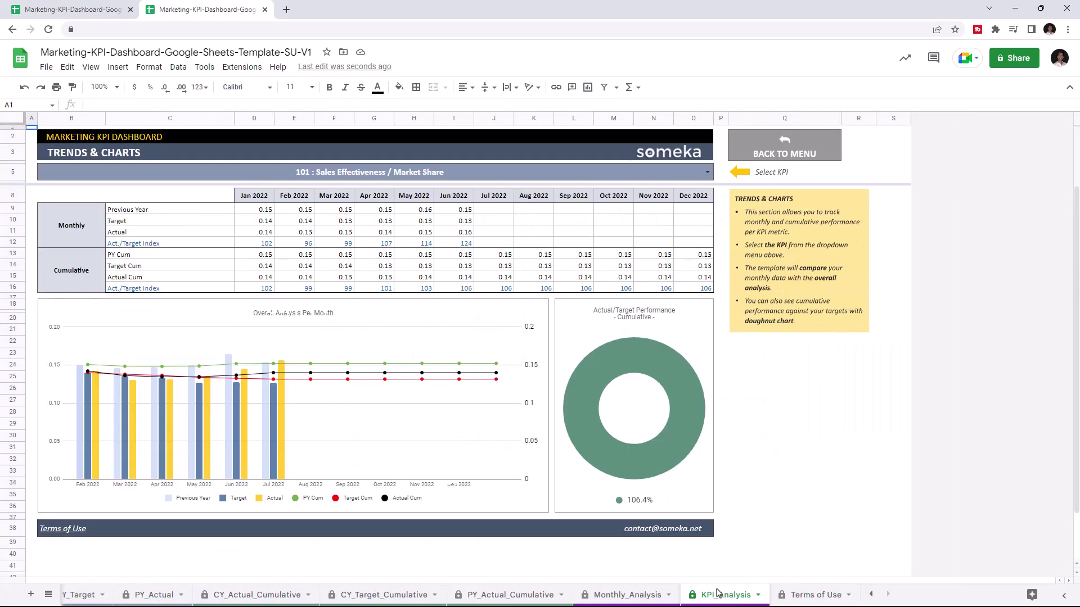
{"action": "scroll", "coordinate": [718, 593], "scroll_direction": "up", "scroll_amount": 5}
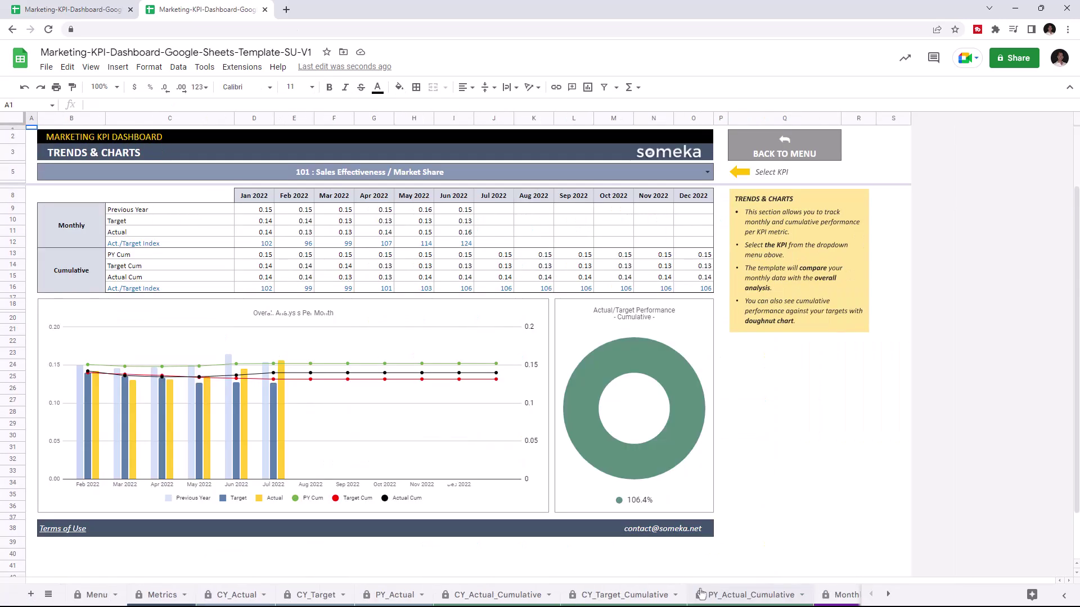
Step: On the Metrics sheet, check the January 2022 start date options and scroll to the Budget KPIs
{"action": "left_click", "coordinate": [162, 596]}
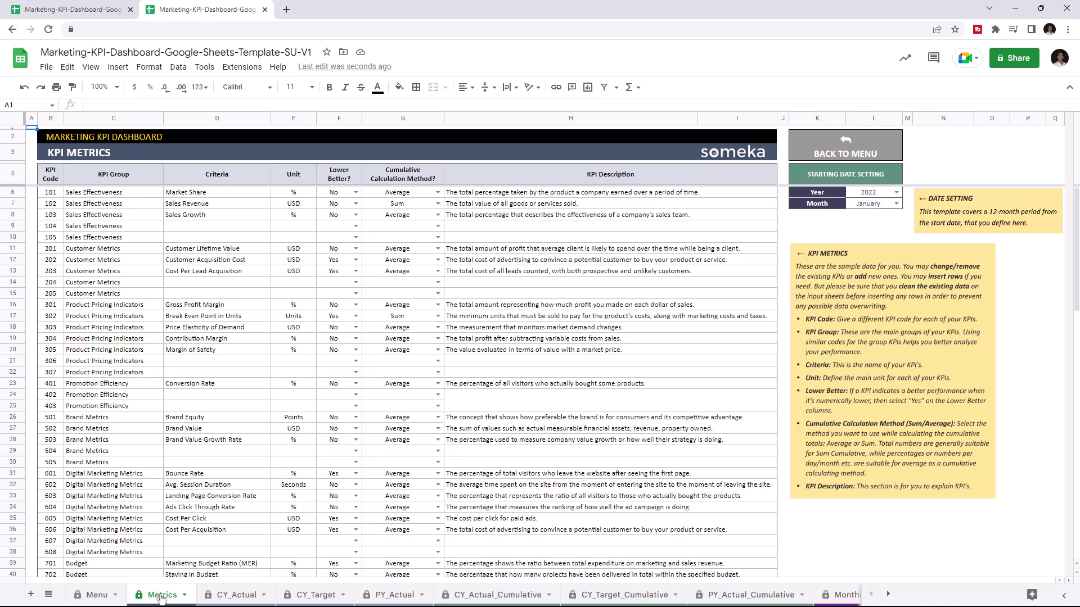
{"action": "left_click", "coordinate": [897, 193]}
{"action": "left_click", "coordinate": [896, 204]}
{"action": "scroll", "coordinate": [212, 403], "scroll_direction": "down", "scroll_amount": 3}
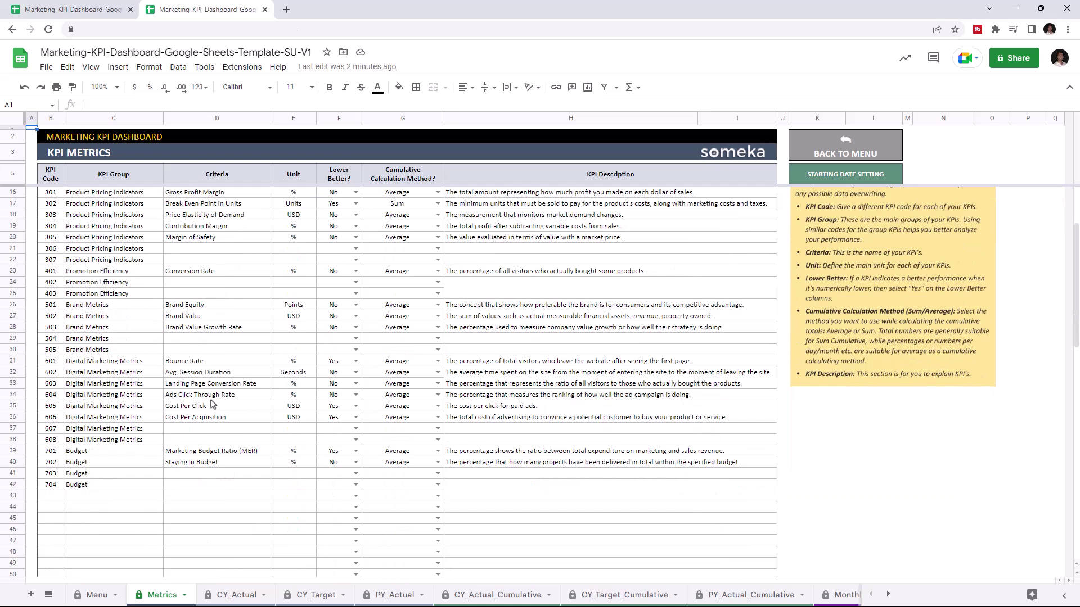
Step: Fill row 41 with Criteria Profit, Unit USD, Lower Better No and Sum cumulative method
{"action": "left_click", "coordinate": [230, 473]}
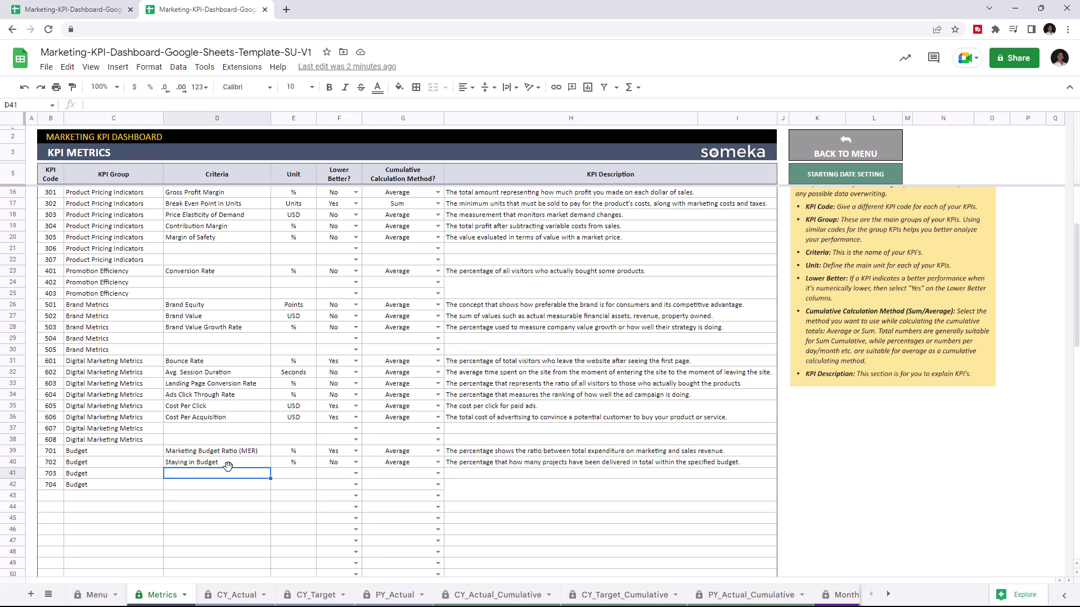
{"action": "type", "text": "Profit"}
{"action": "left_click", "coordinate": [297, 476]}
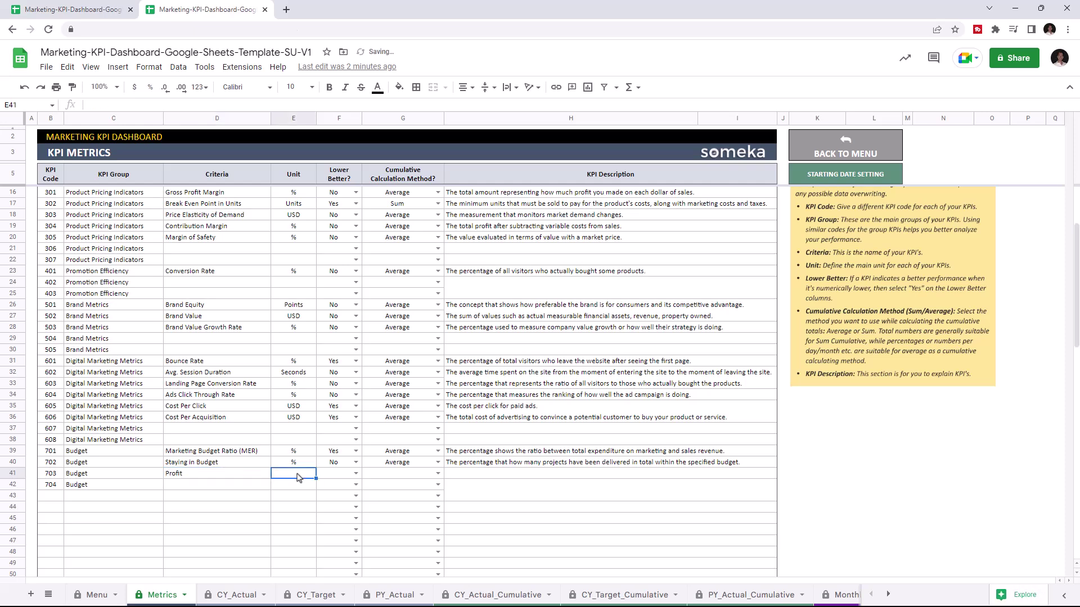
{"action": "type", "text": "USD"}
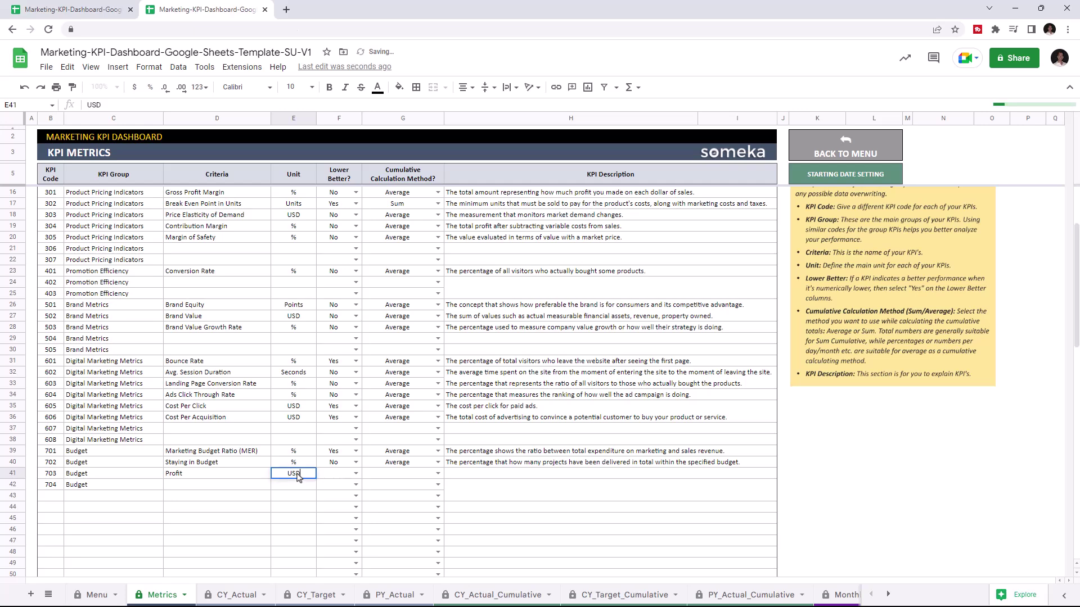
{"action": "left_click", "coordinate": [355, 476]}
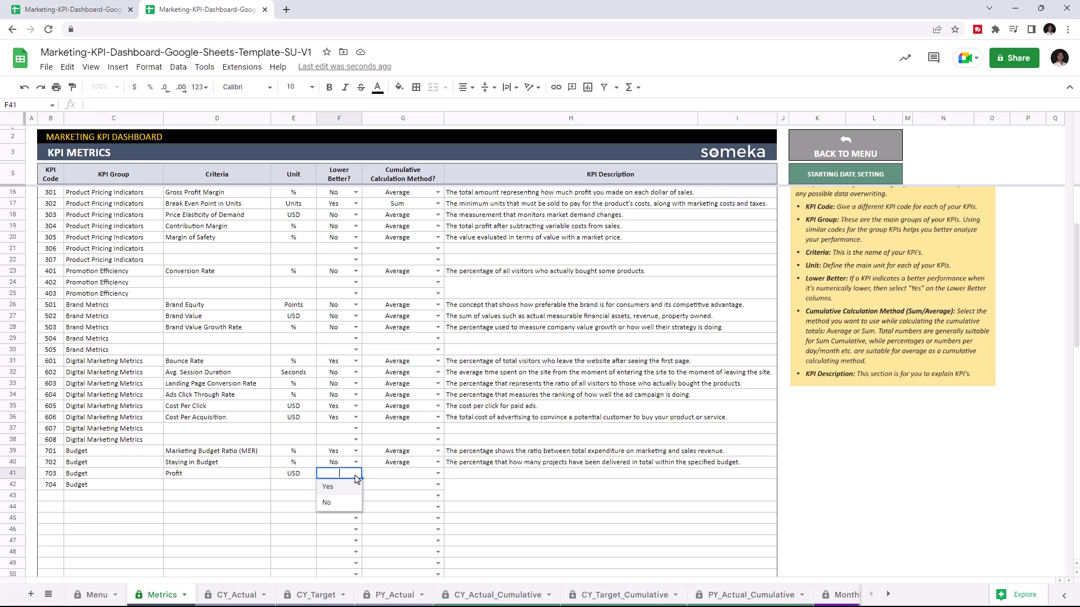
{"action": "left_click", "coordinate": [331, 503]}
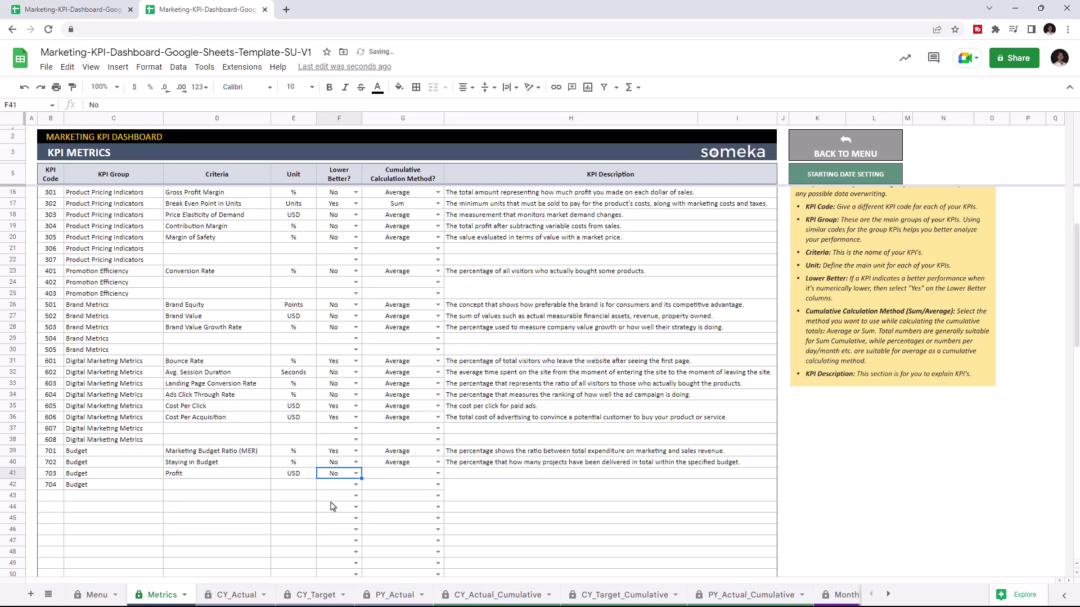
{"action": "left_click", "coordinate": [437, 474]}
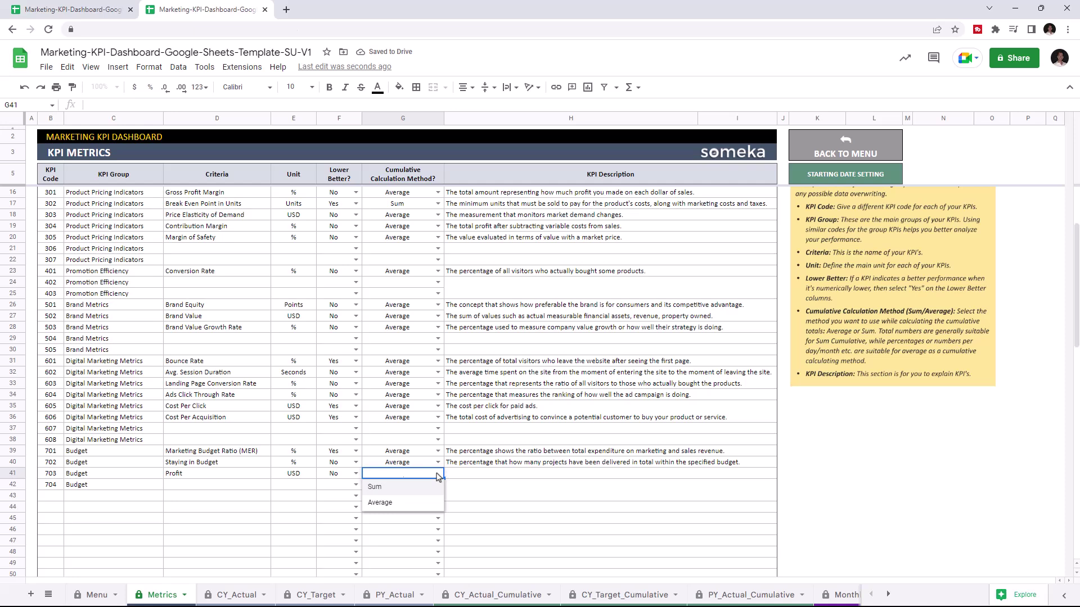
{"action": "left_click", "coordinate": [390, 487]}
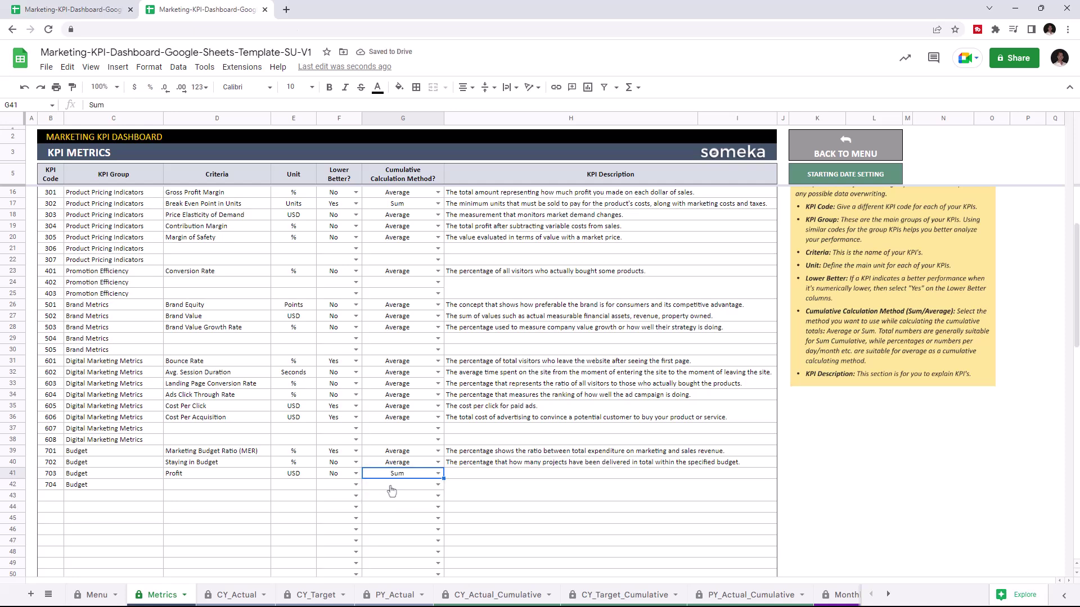
{"action": "left_click", "coordinate": [480, 476]}
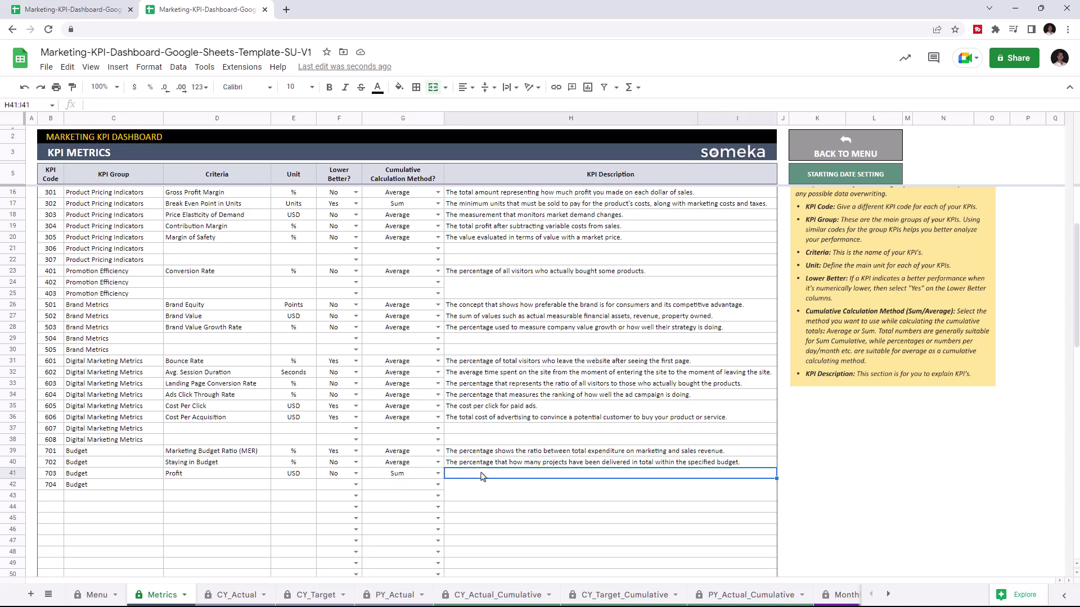
{"action": "scroll", "coordinate": [481, 476], "scroll_direction": "up", "scroll_amount": 4}
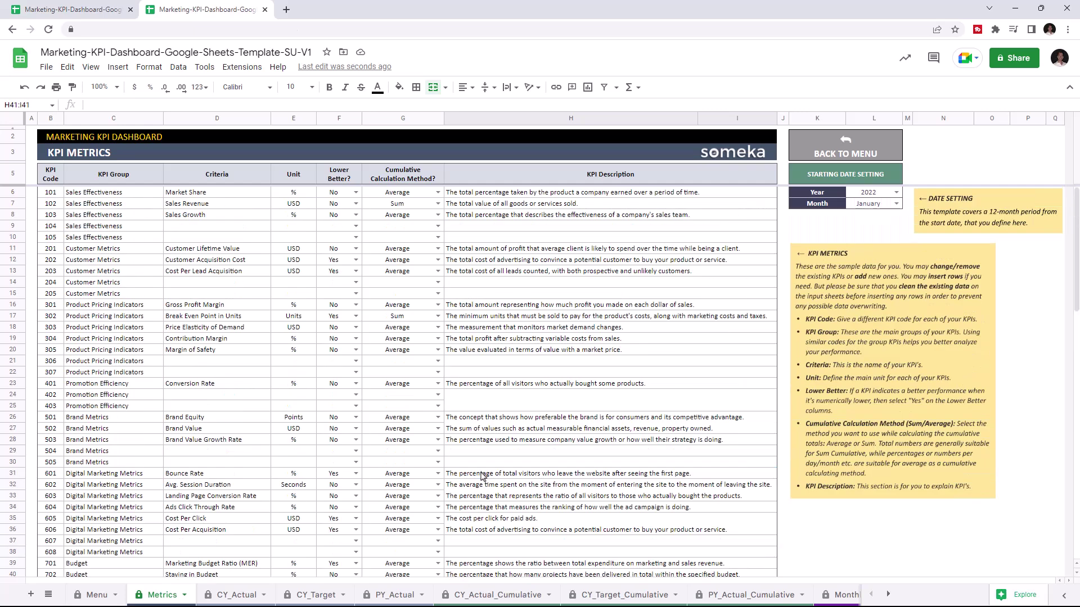
{"action": "left_click", "coordinate": [898, 193]}
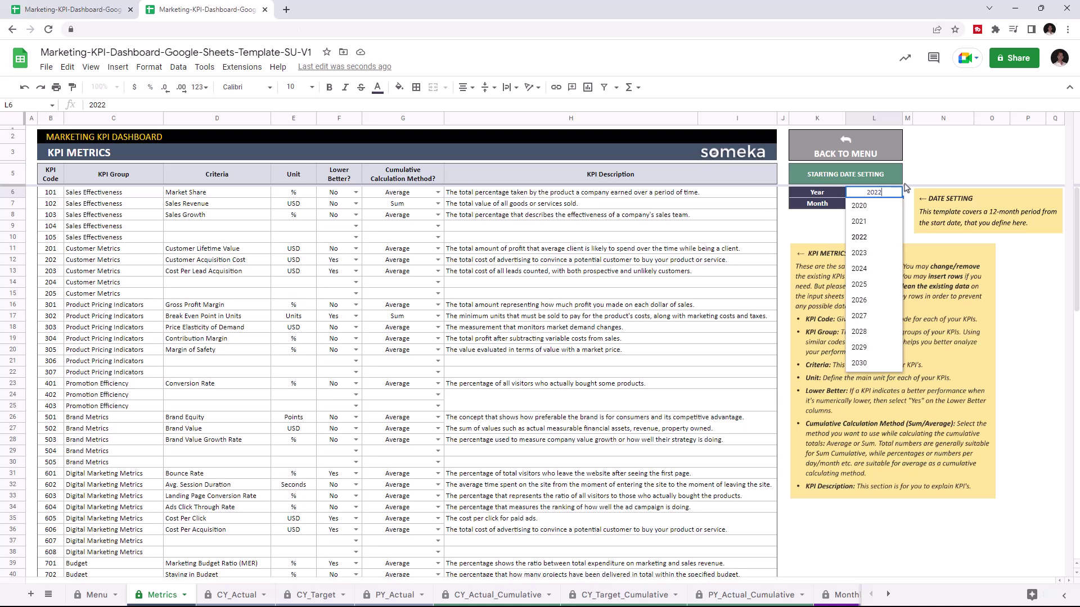
{"action": "left_click", "coordinate": [896, 204]}
{"action": "left_click", "coordinate": [895, 206]}
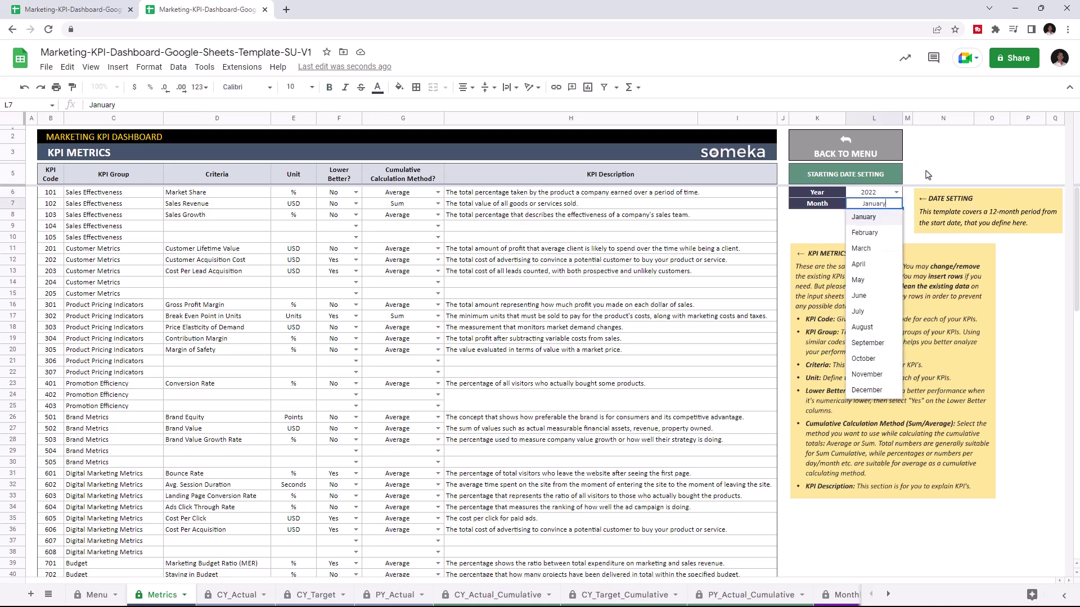
{"action": "left_click", "coordinate": [928, 175]}
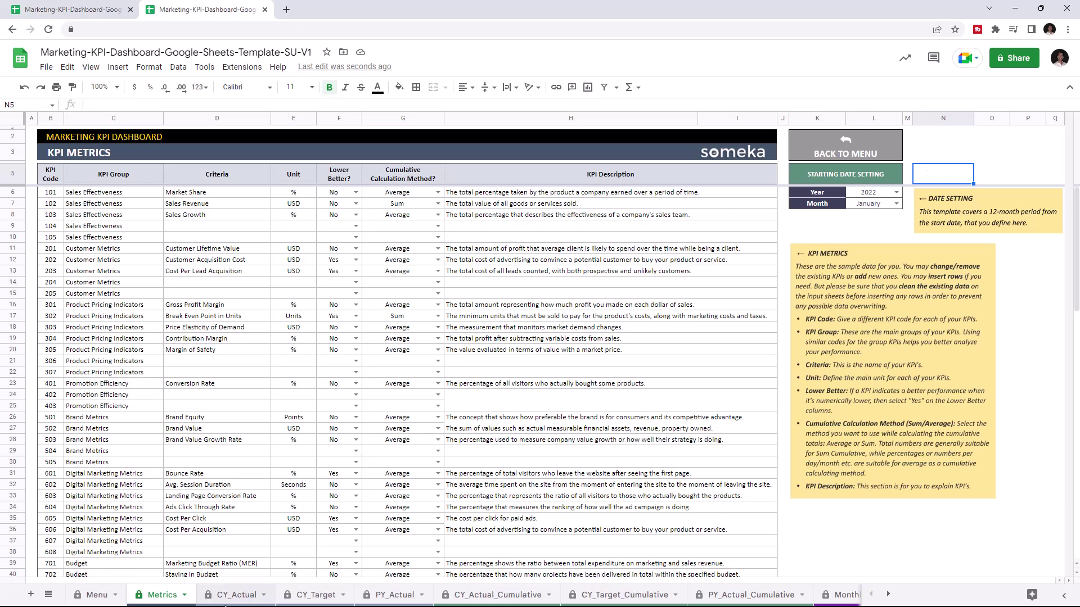
Step: On CY_Actual, enter 2000 in F41 and fill it across to K41
{"action": "left_click", "coordinate": [236, 595]}
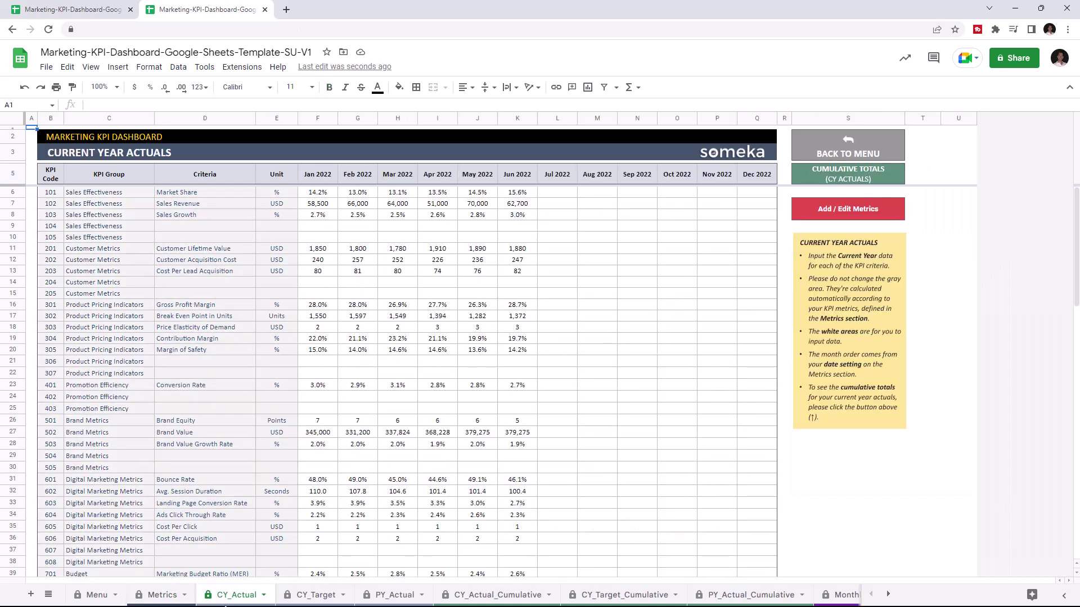
{"action": "scroll", "coordinate": [181, 522], "scroll_direction": "down", "scroll_amount": 2}
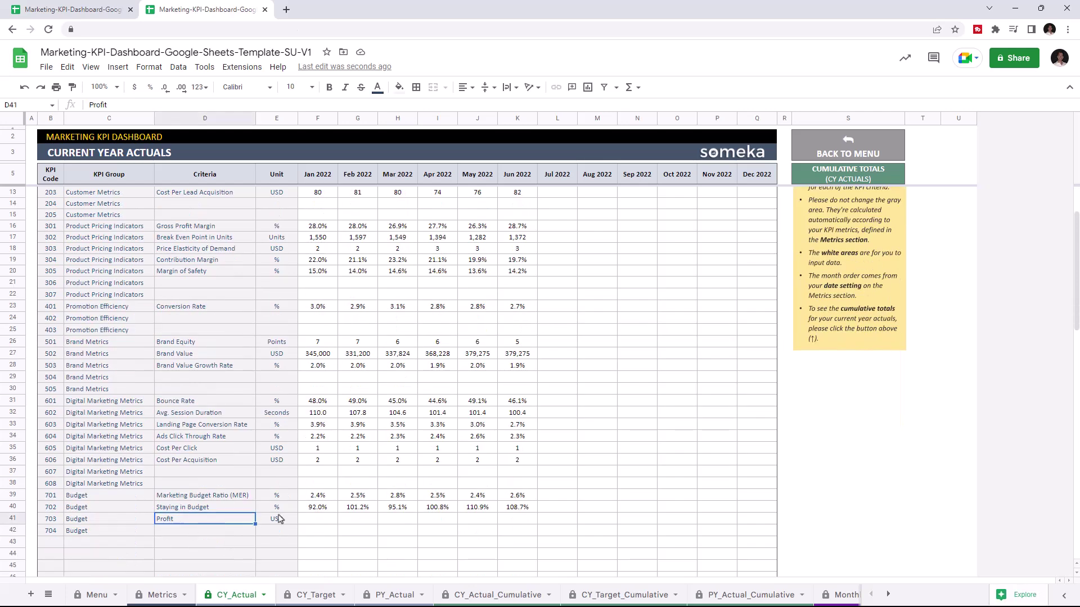
{"action": "left_click", "coordinate": [324, 520]}
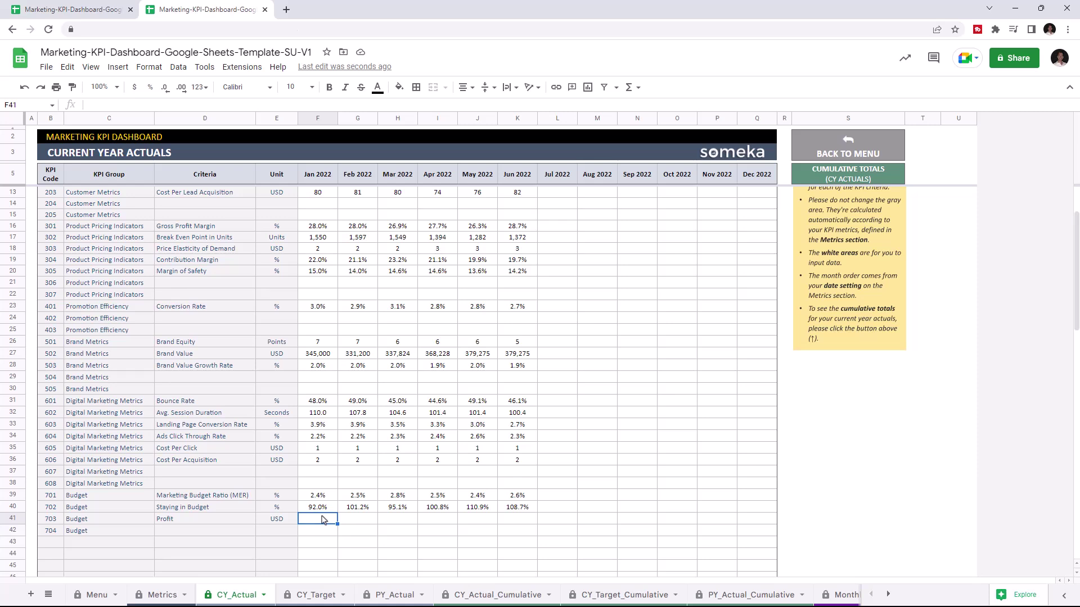
{"action": "type", "text": "2000"}
{"action": "left_click_drag", "start_coordinate": [337, 524], "coordinate": [514, 524]}
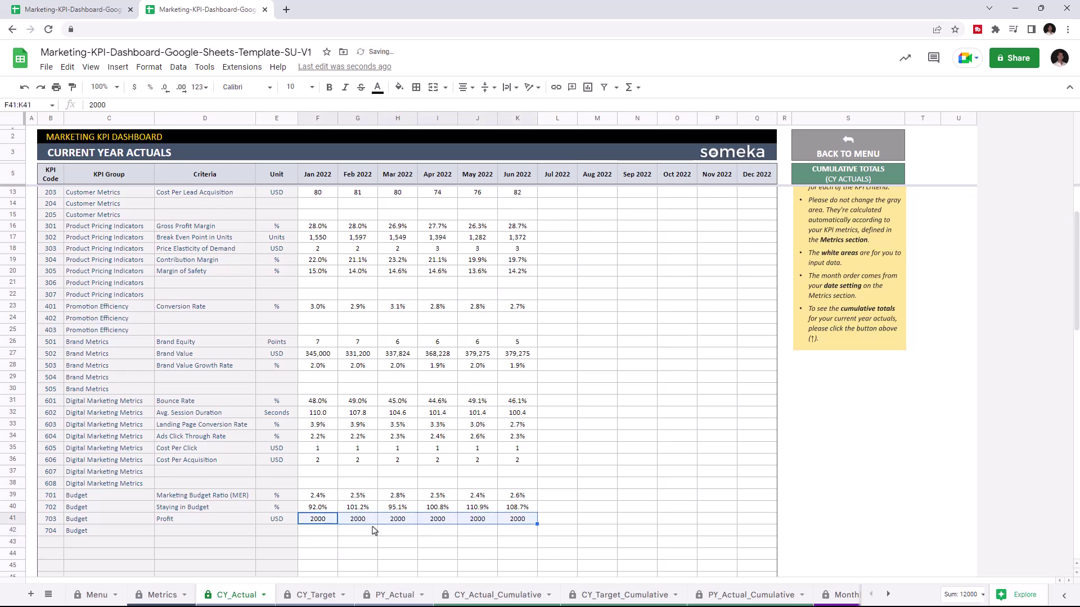
Step: On CY_Target, put 1900 in F41 and fill it across to K41
{"action": "left_click", "coordinate": [317, 601]}
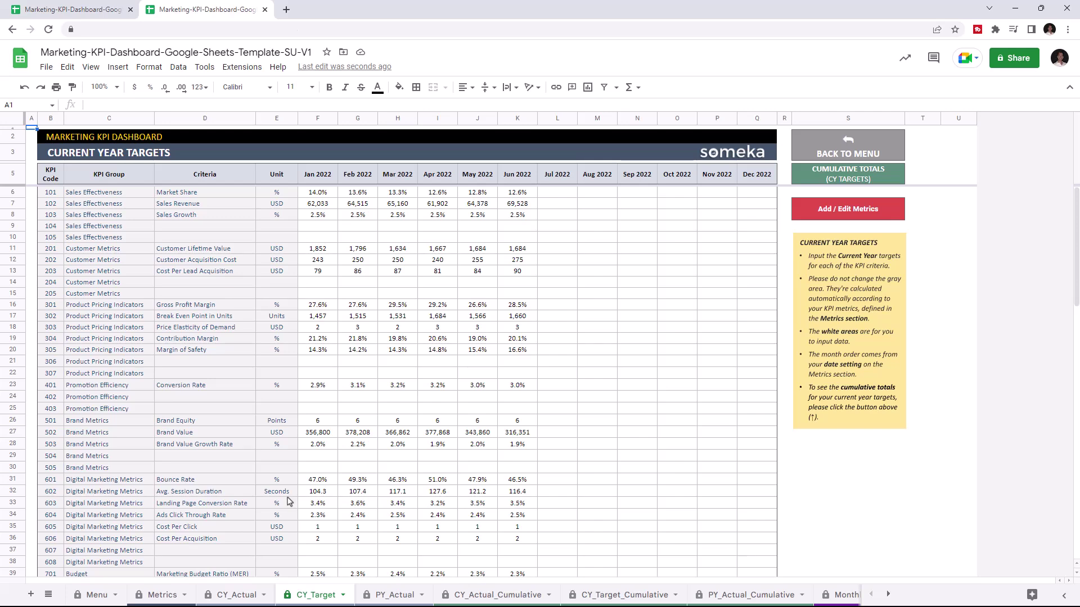
{"action": "scroll", "coordinate": [287, 501], "scroll_direction": "down", "scroll_amount": 5}
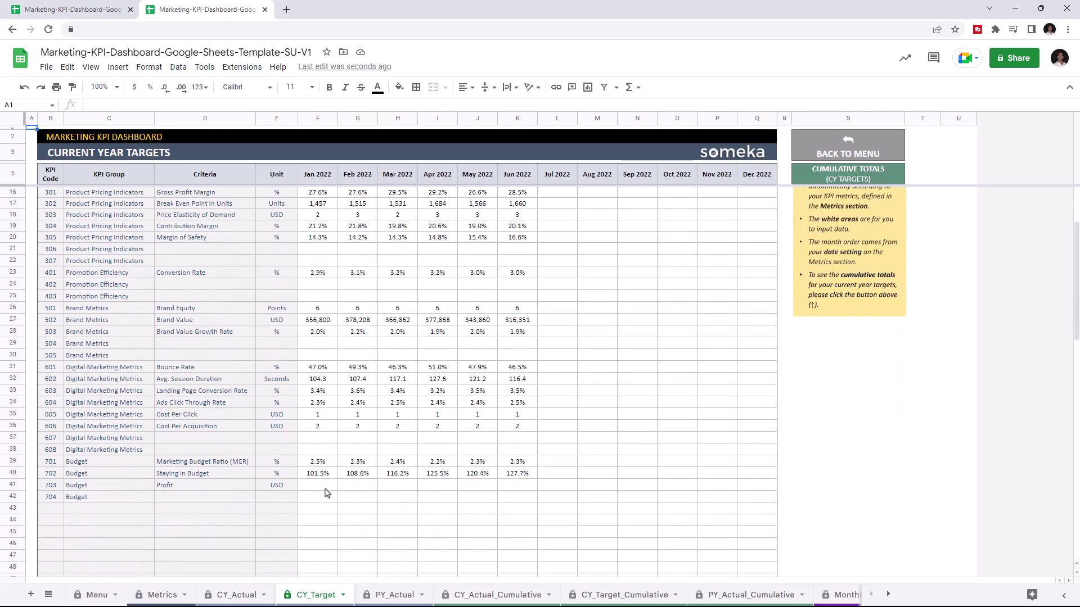
{"action": "left_click", "coordinate": [325, 486]}
{"action": "type", "text": "1900"}
{"action": "left_click_drag", "start_coordinate": [338, 490], "coordinate": [507, 495]}
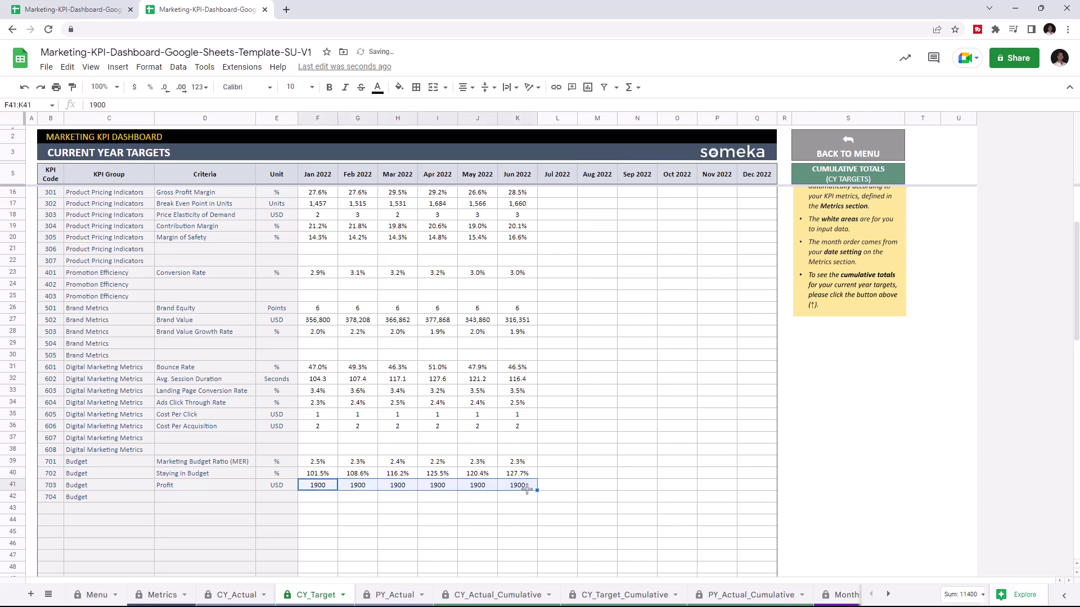
Step: On PY_Actual, enter 2100, 1984, 2000, 2250, 2200 and 2100 into F41:K41
{"action": "left_click", "coordinate": [394, 595]}
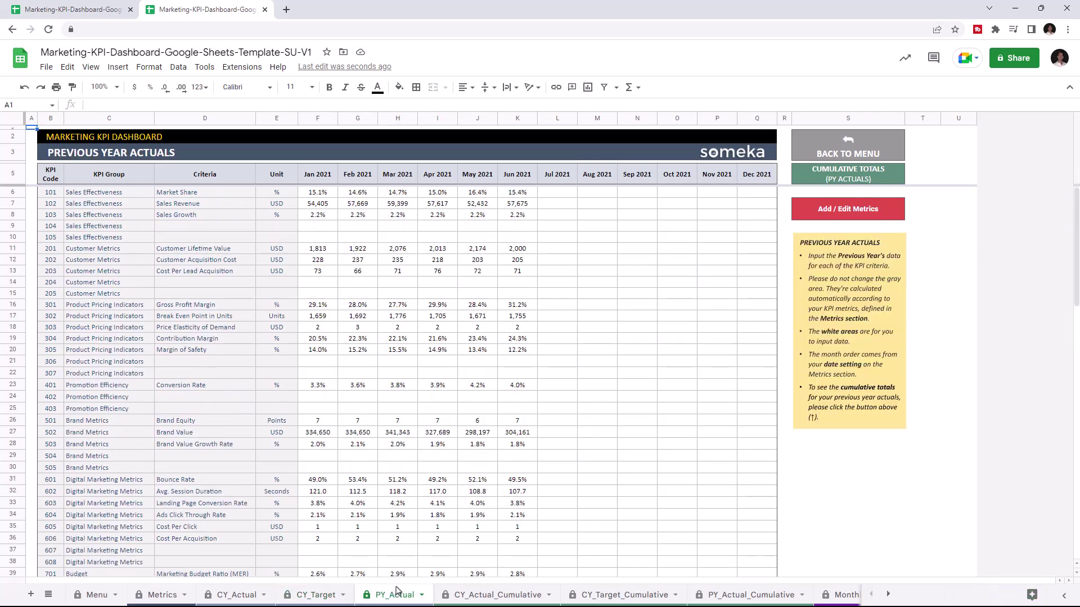
{"action": "scroll", "coordinate": [378, 517], "scroll_direction": "down", "scroll_amount": 2}
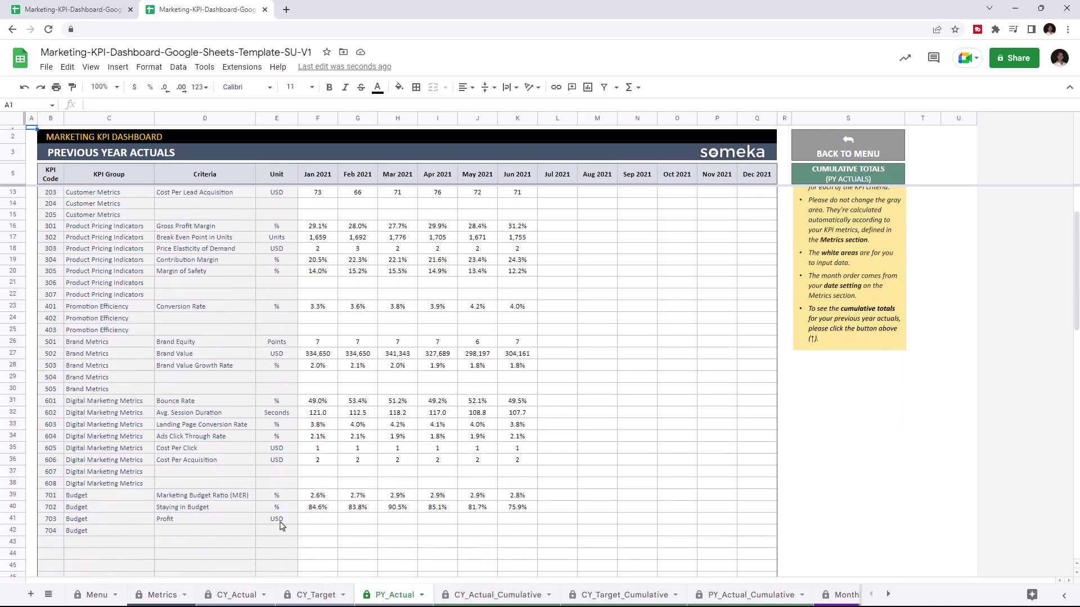
{"action": "left_click", "coordinate": [318, 519]}
{"action": "type", "text": "2100"}
{"action": "left_click", "coordinate": [366, 520]}
{"action": "type", "text": "1984"}
{"action": "left_click", "coordinate": [395, 520]}
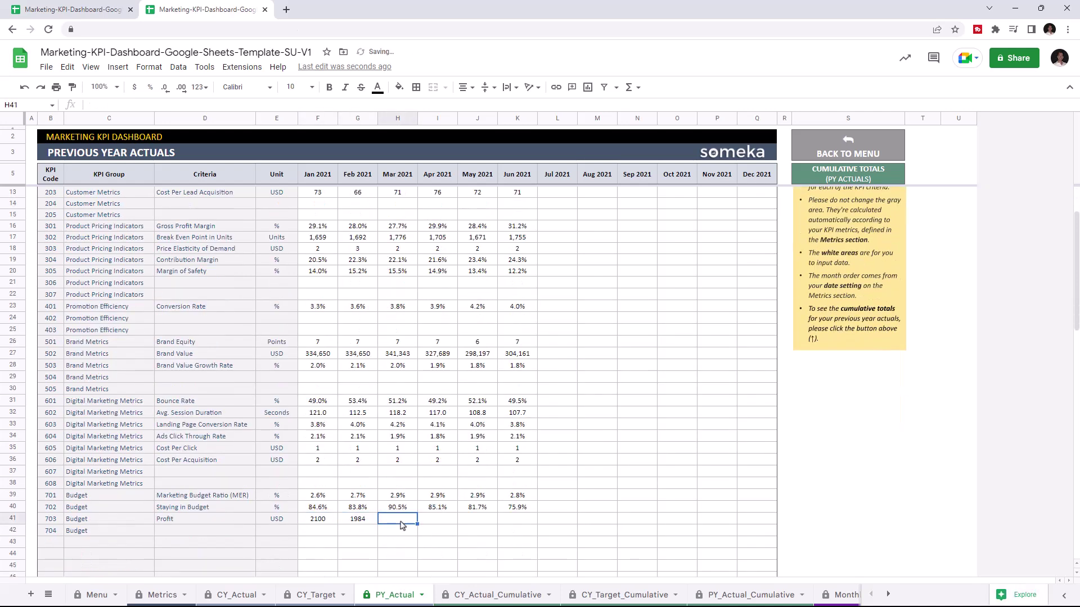
{"action": "type", "text": "2000"}
{"action": "left_click", "coordinate": [436, 522]}
{"action": "type", "text": "2250"}
{"action": "left_click", "coordinate": [477, 518]}
{"action": "type", "text": "2200"}
{"action": "left_click", "coordinate": [514, 519]}
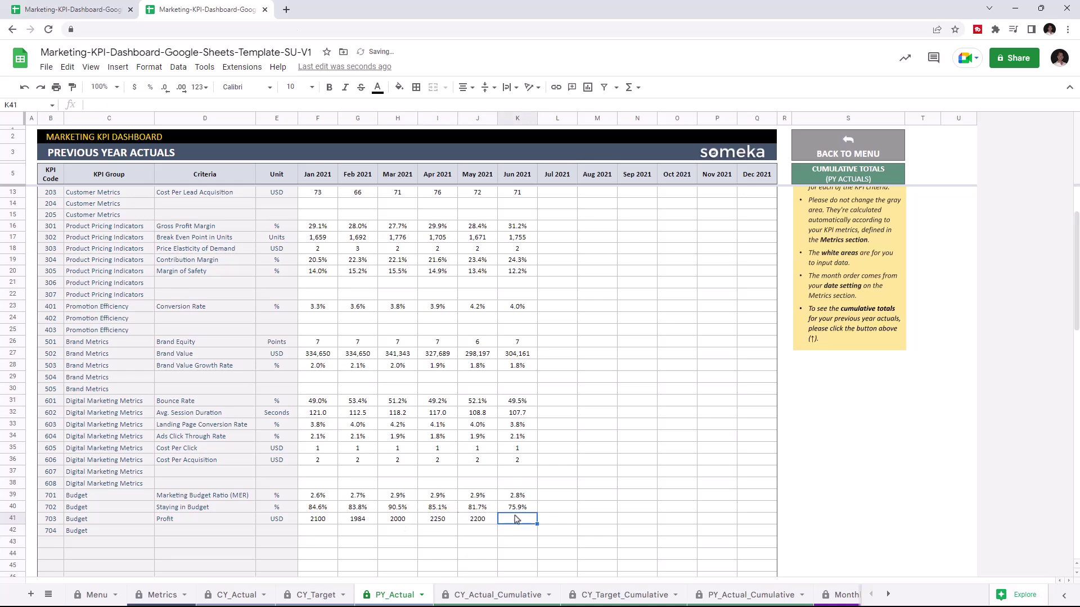
{"action": "type", "text": "2100"}
{"action": "left_click", "coordinate": [514, 531]}
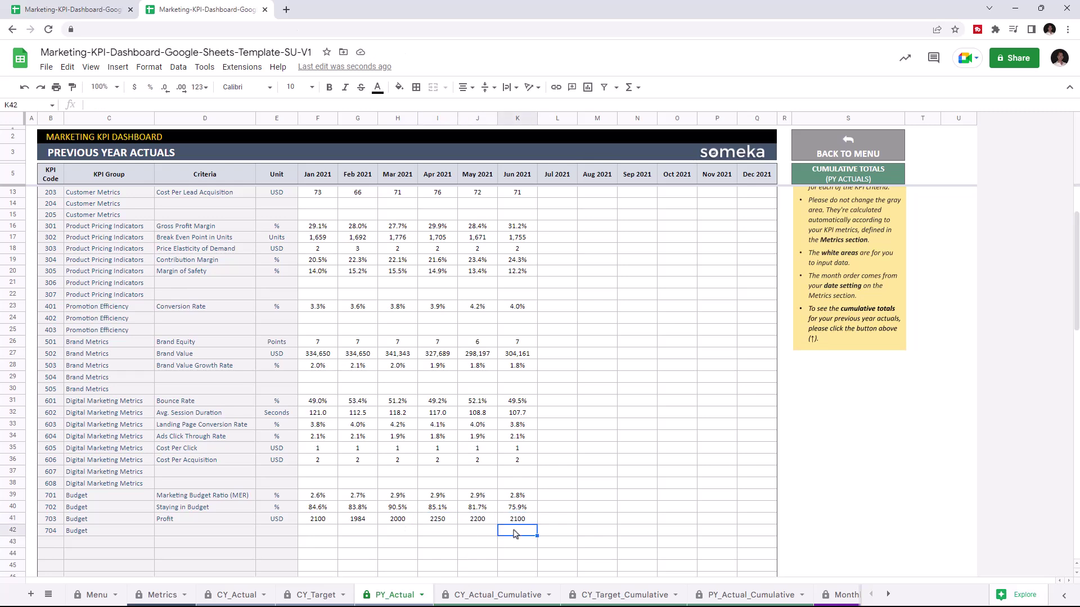
Step: Check Profit on the CY_Actual, CY_Target and PY_Actual cumulative sheets, then open Monthly_Analysis
{"action": "left_click", "coordinate": [510, 595]}
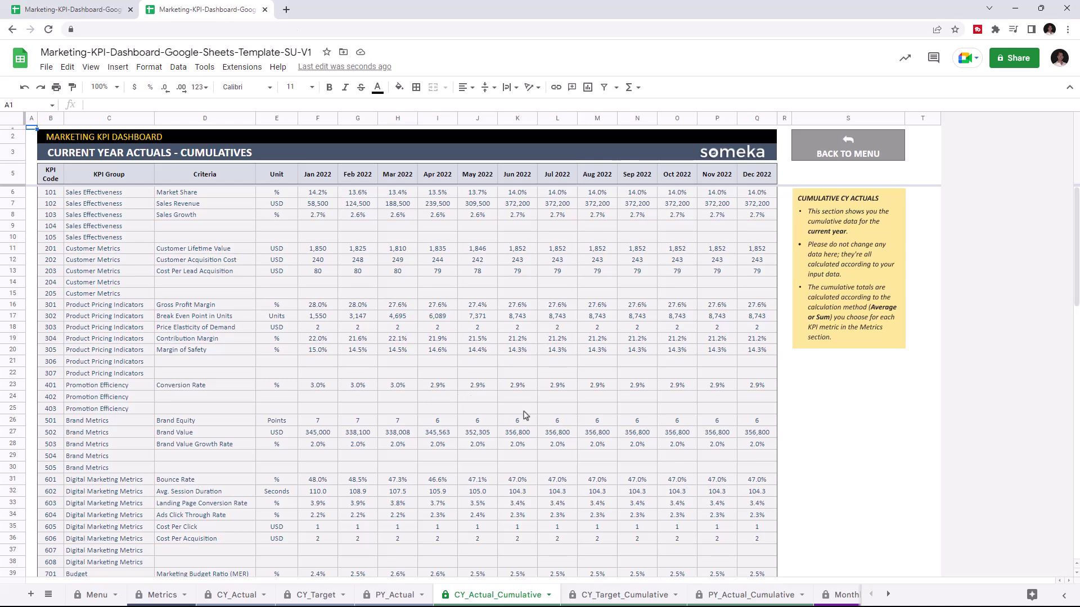
{"action": "left_click", "coordinate": [647, 595]}
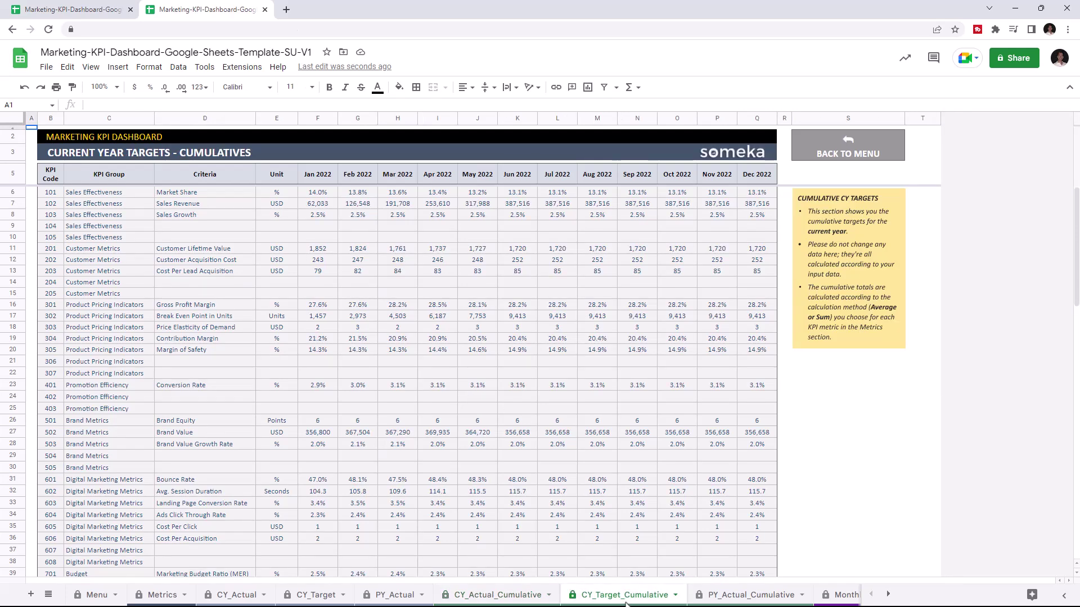
{"action": "left_click", "coordinate": [744, 597]}
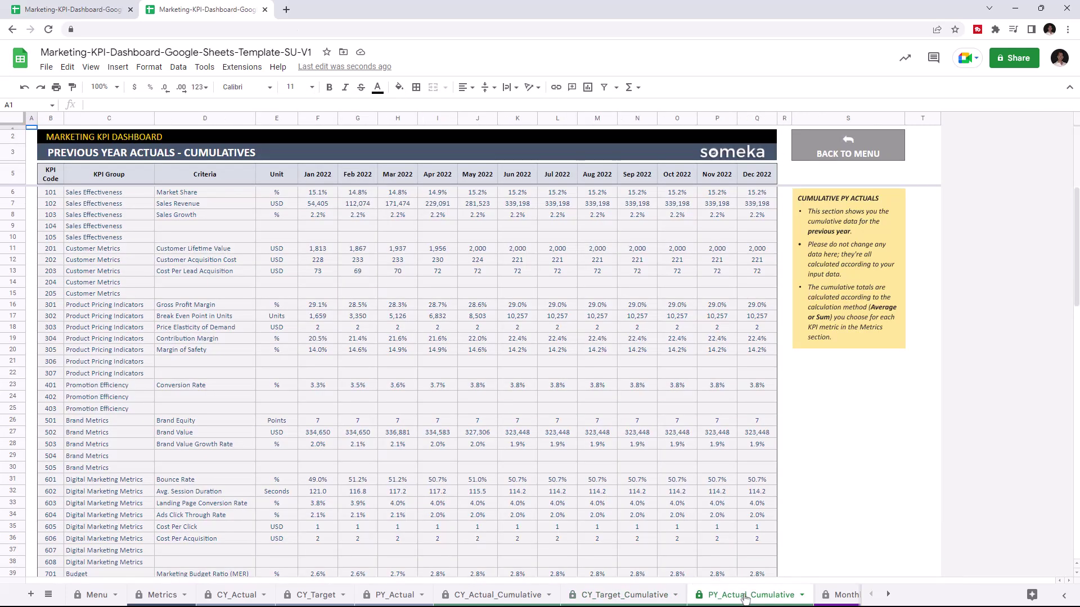
{"action": "scroll", "coordinate": [671, 537], "scroll_direction": "down", "scroll_amount": 3}
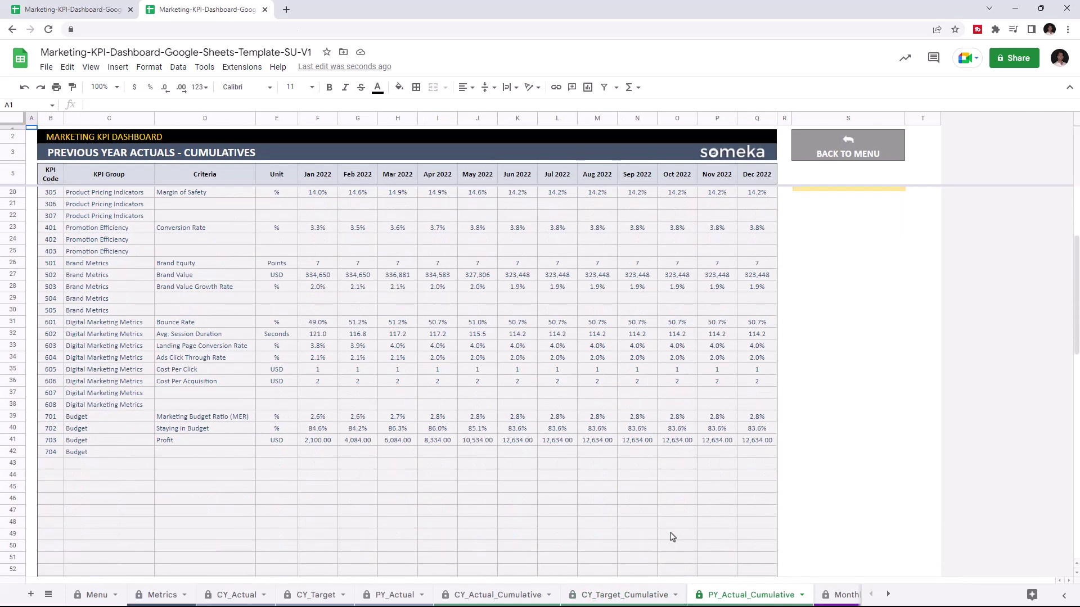
{"action": "scroll", "coordinate": [671, 537], "scroll_direction": "up", "scroll_amount": 3}
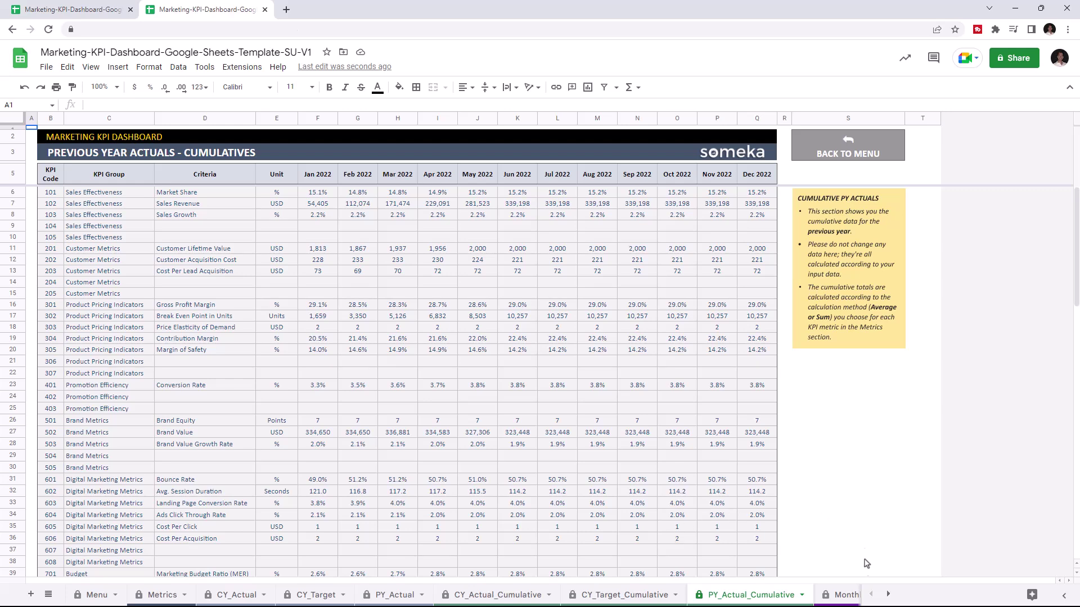
{"action": "left_click", "coordinate": [845, 595]}
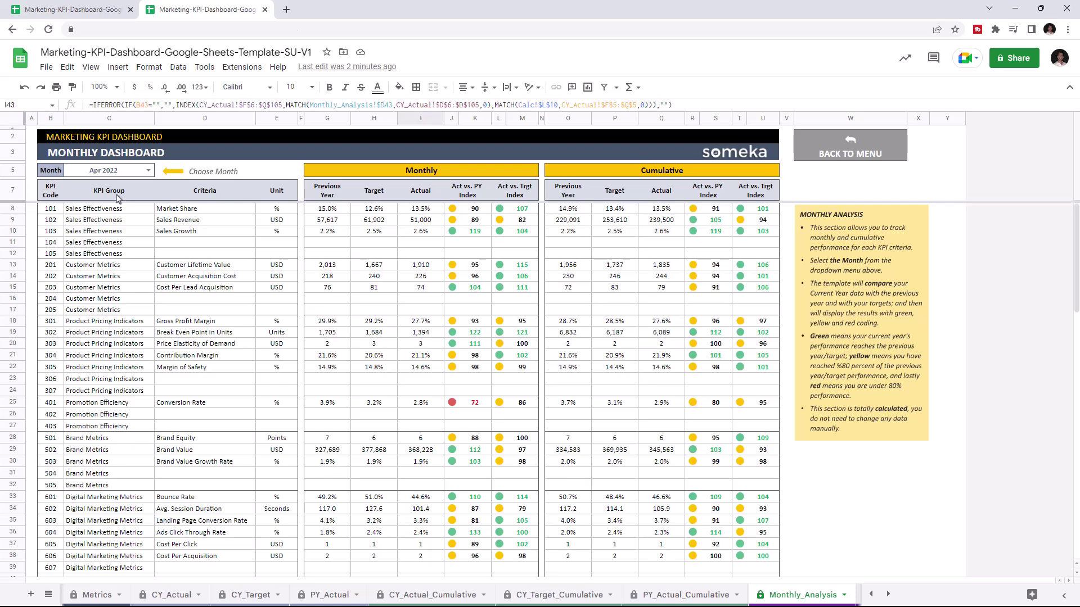
{"action": "left_click", "coordinate": [151, 170]}
{"action": "left_click", "coordinate": [90, 185]}
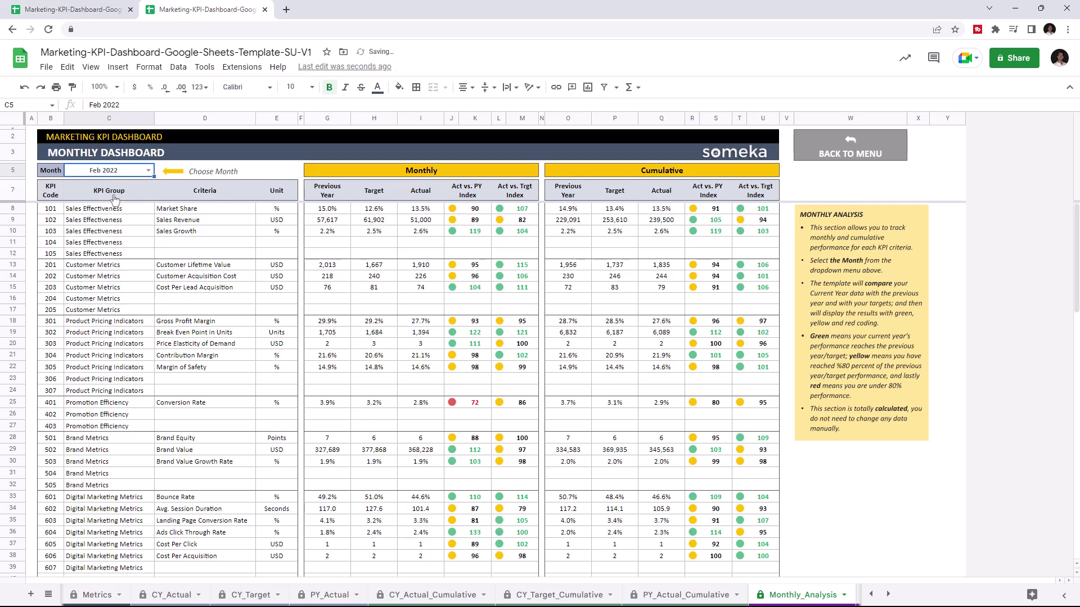
{"action": "left_click", "coordinate": [115, 170]}
{"action": "left_click", "coordinate": [110, 231]}
{"action": "scroll", "coordinate": [110, 232], "scroll_direction": "down", "scroll_amount": 5}
{"action": "left_click", "coordinate": [178, 503]}
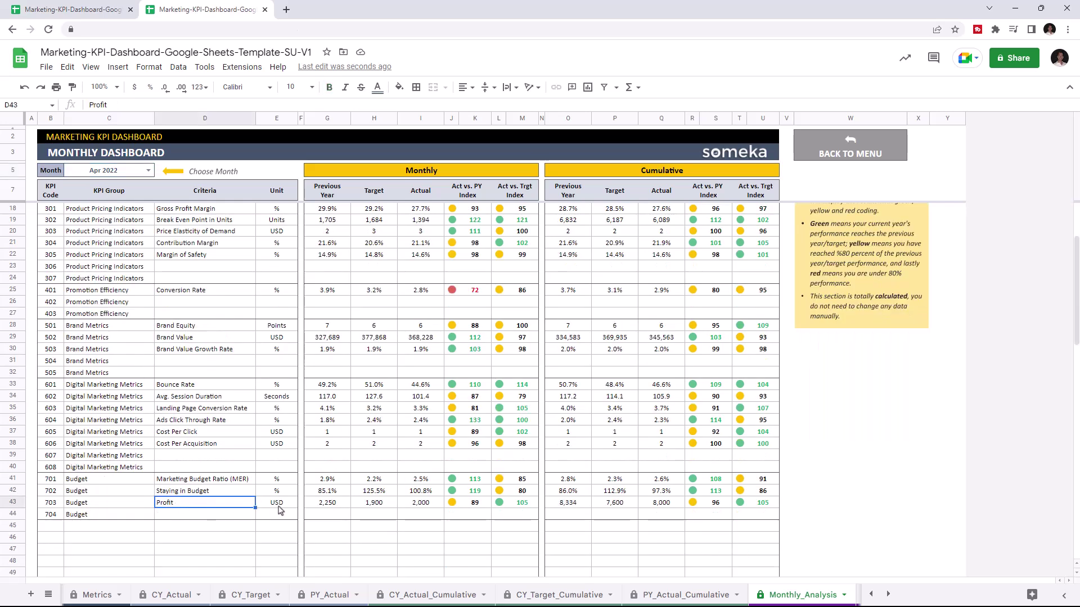
{"action": "left_click", "coordinate": [327, 502]}
{"action": "left_click", "coordinate": [888, 594]}
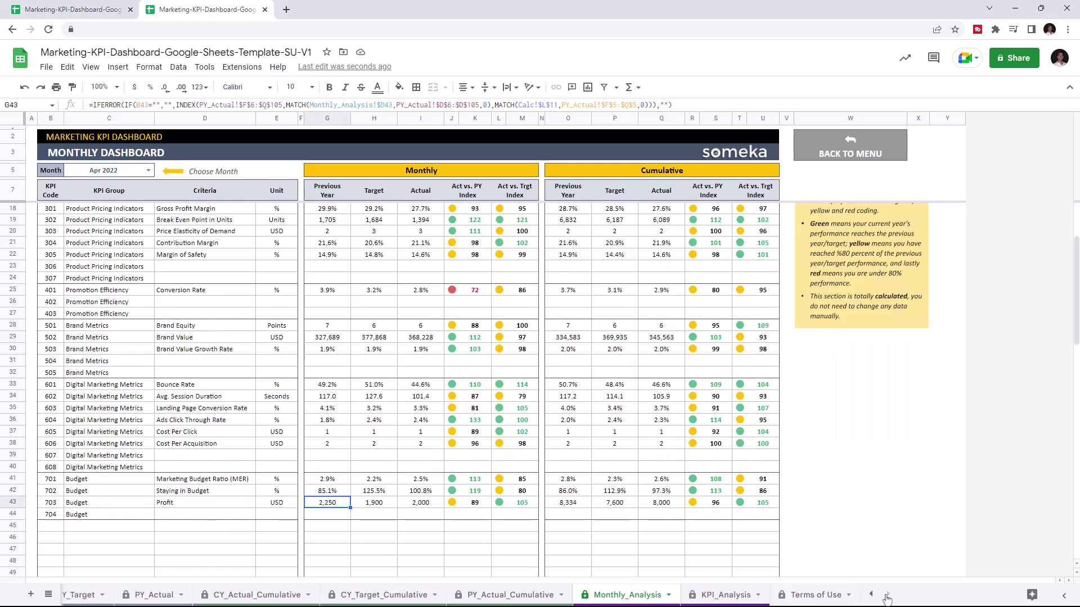
Step: On KPI_Analysis, chart KPIs 201, 304 and 503 in turn, ending on 605 Cost Per Click
{"action": "left_click", "coordinate": [725, 594]}
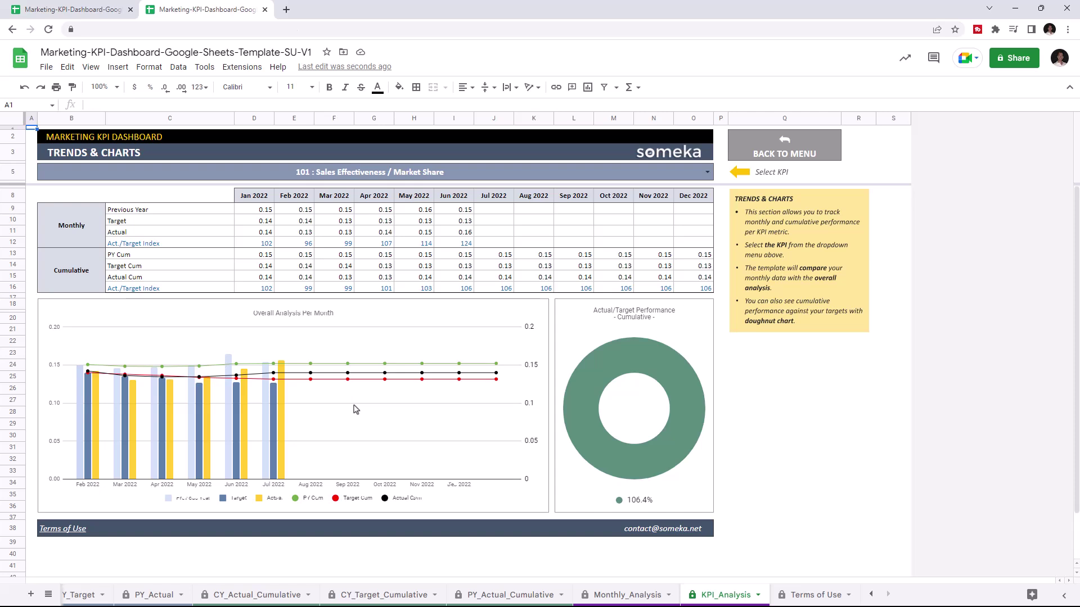
{"action": "left_click", "coordinate": [707, 172]}
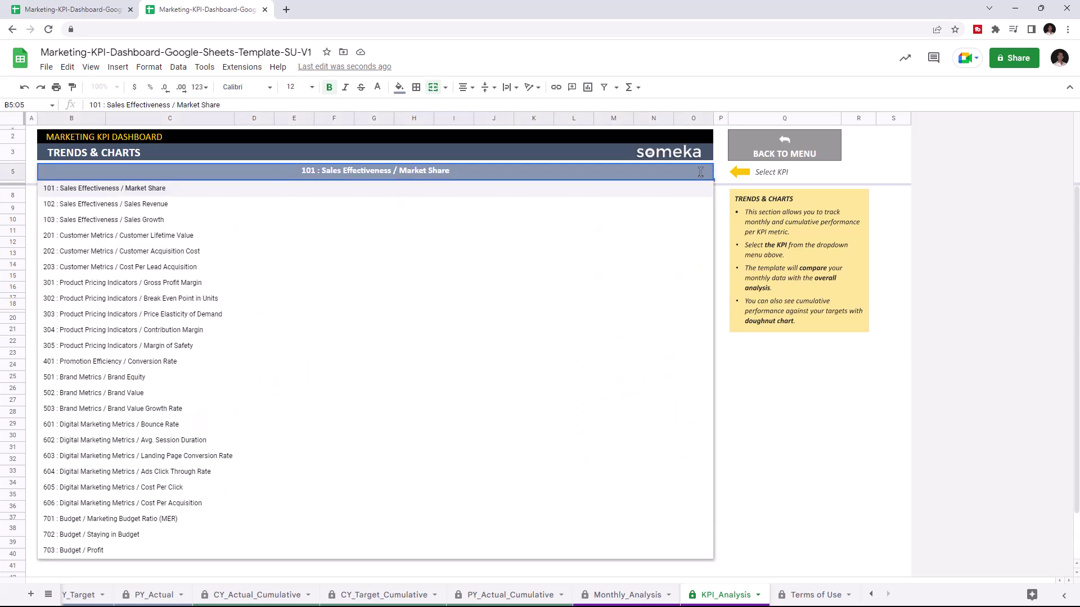
{"action": "left_click", "coordinate": [183, 236]}
{"action": "left_click", "coordinate": [661, 177]}
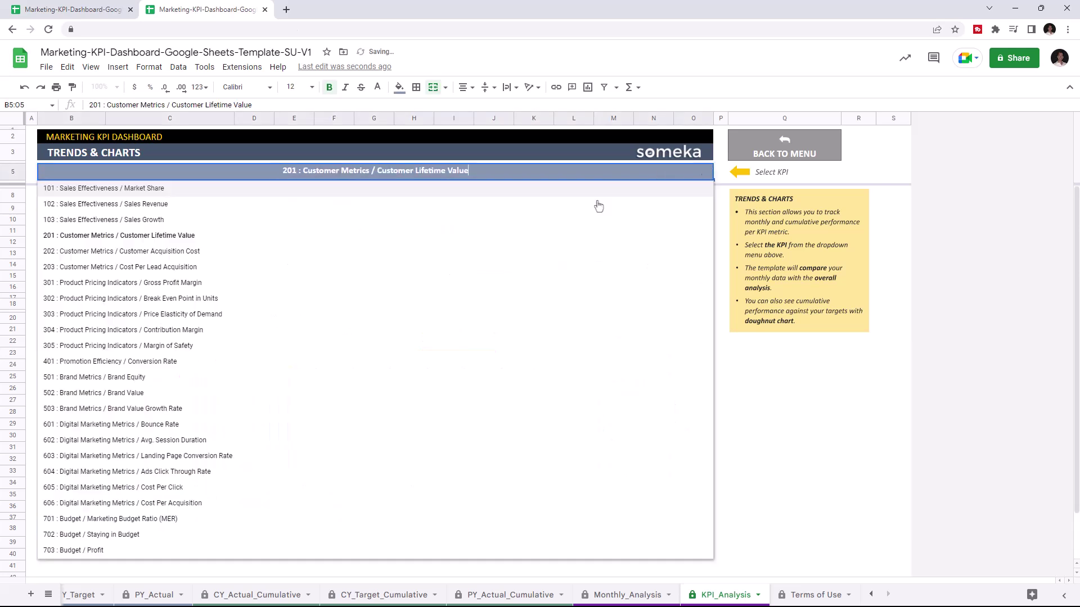
{"action": "left_click", "coordinate": [598, 266]}
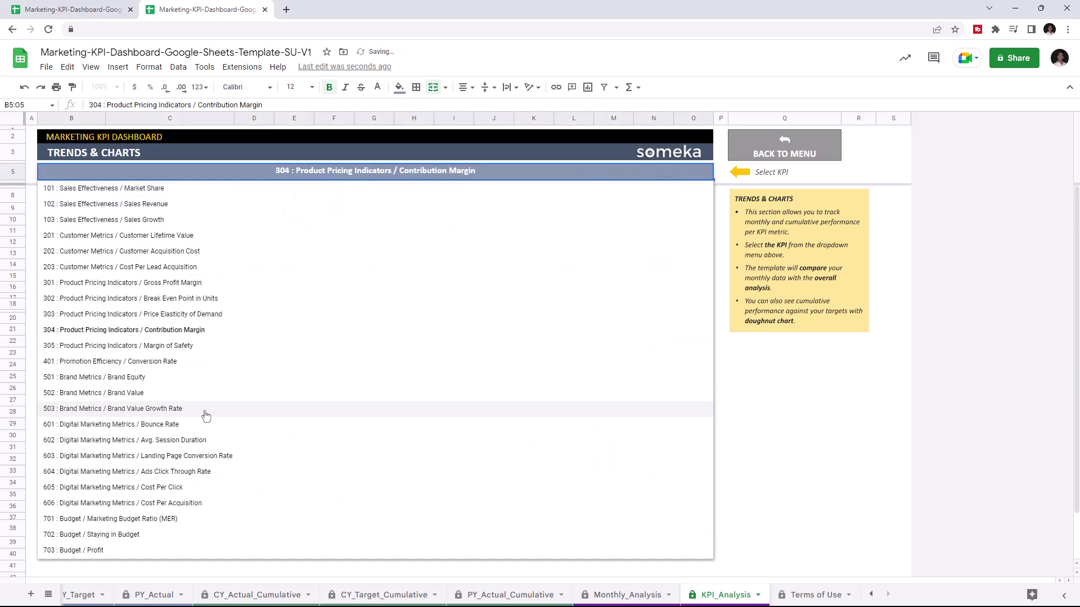
{"action": "left_click", "coordinate": [205, 415]}
{"action": "left_click", "coordinate": [707, 172]}
{"action": "left_click", "coordinate": [169, 487]}
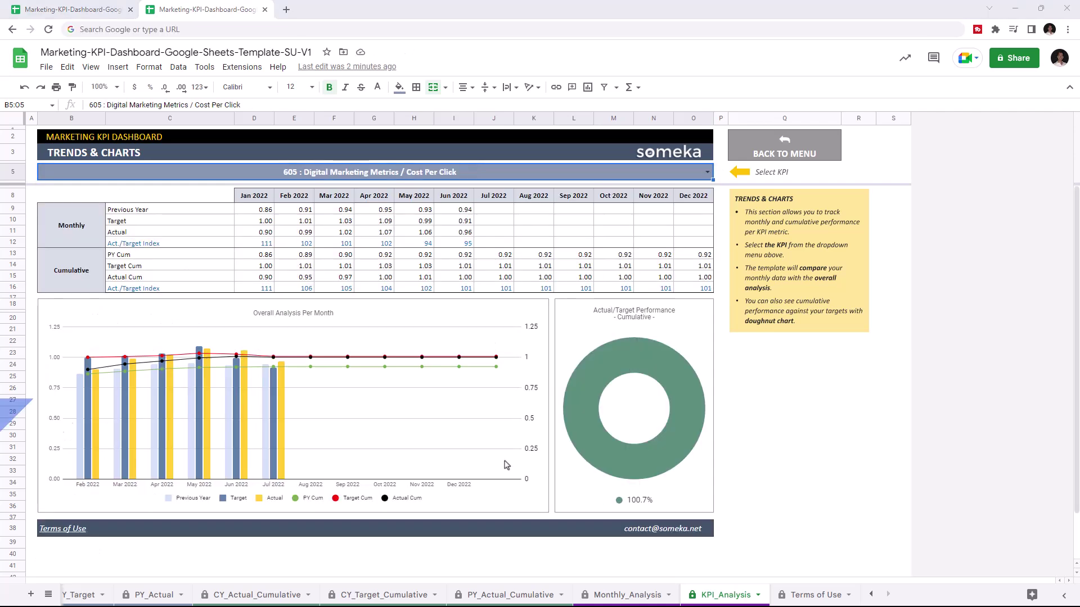